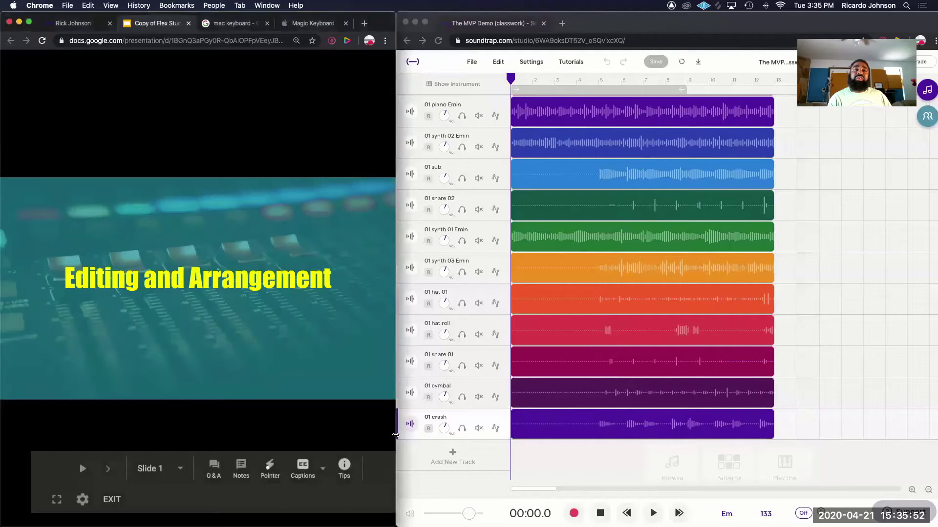
# - Widen the Google Slides window across the screen to show the 'Editing and Arrangement' slide
pyautogui.moveTo(396, 435); pyautogui.dragTo(931, 439)
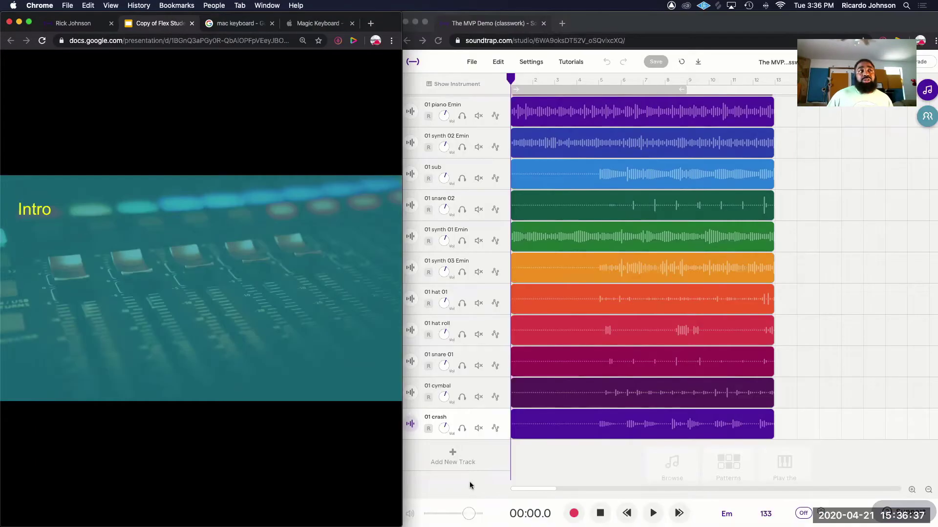
# - Advance to the Intro slide and reveal its four bullets on 4-8 bar intros
pyautogui.press('Right')
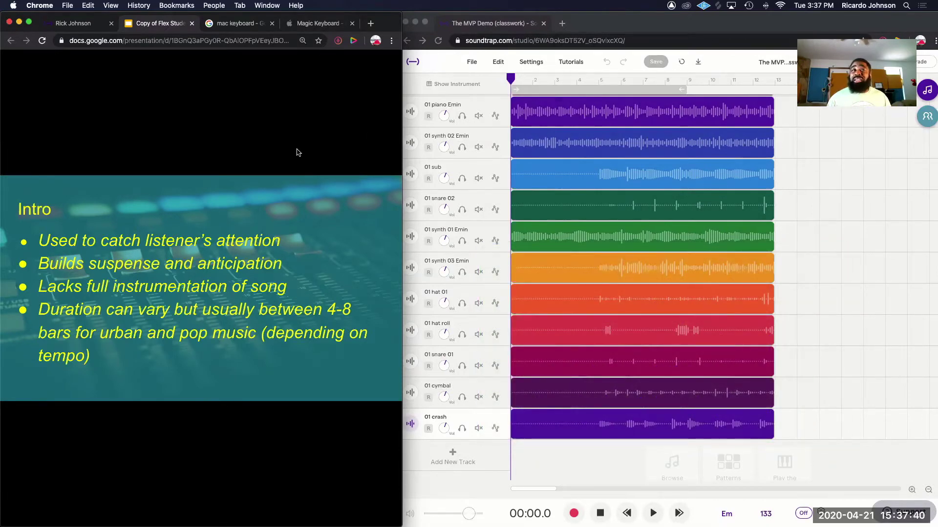
# - Advance past the Chorus and Verse slides to 'Arranging the Beat with Editing Tools'
pyautogui.click(297, 152)
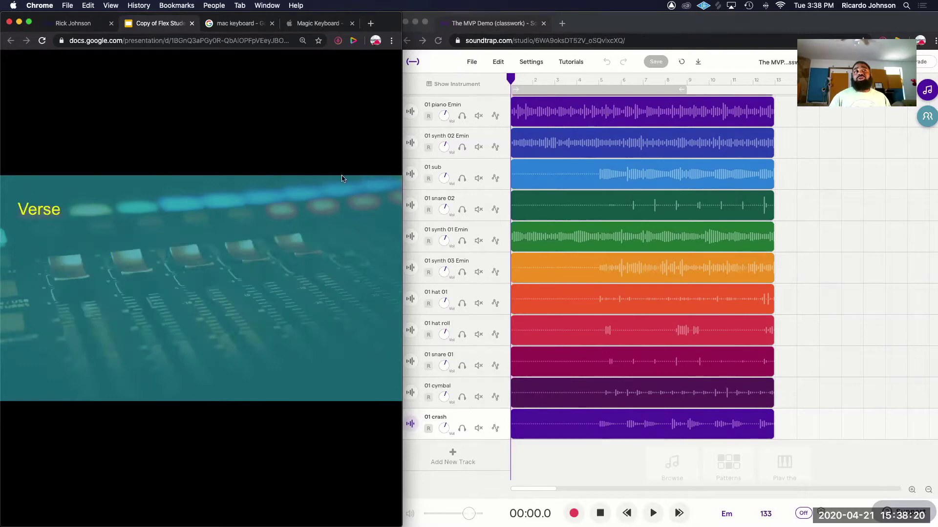
pyautogui.press('Right')
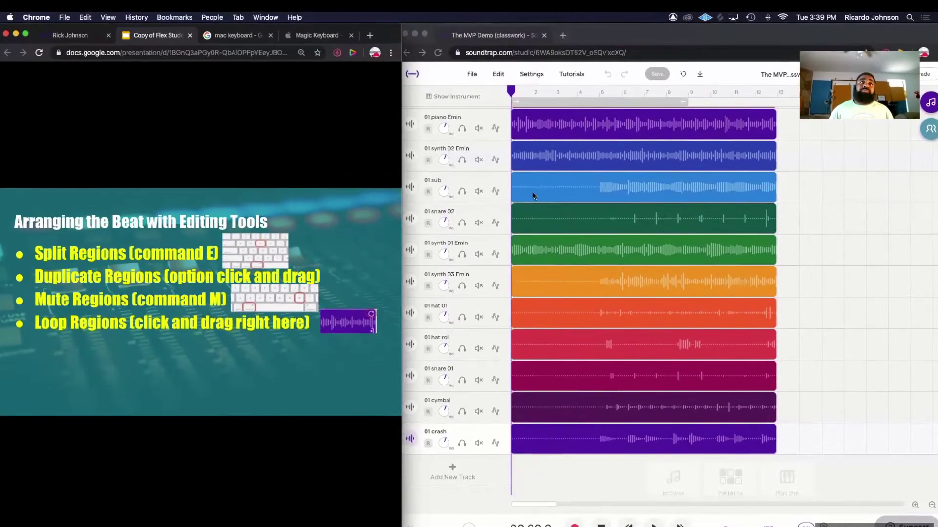
# - Maximize the editing-tools slide, then shrink it beside the Soundtrap project 'The MVP Demo'
pyautogui.doubleClick(402, 262)
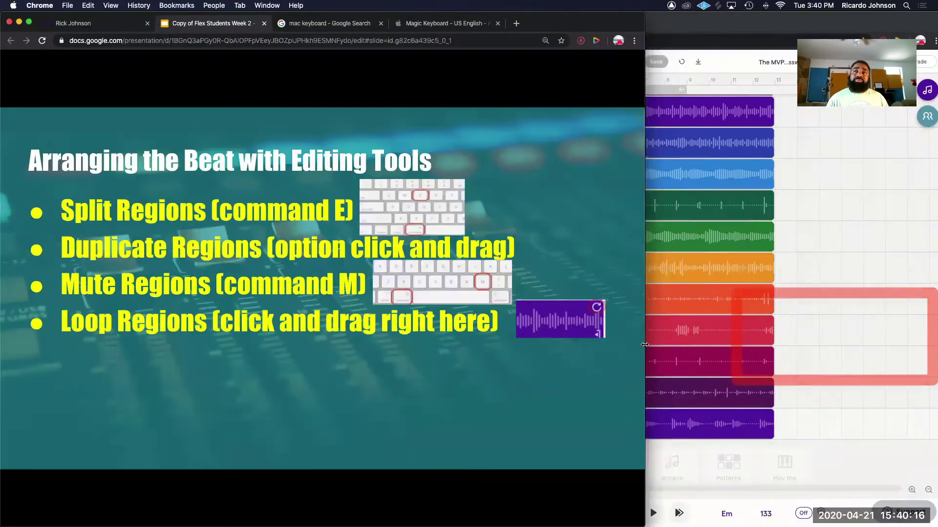
pyautogui.moveTo(645, 345); pyautogui.dragTo(400, 319)
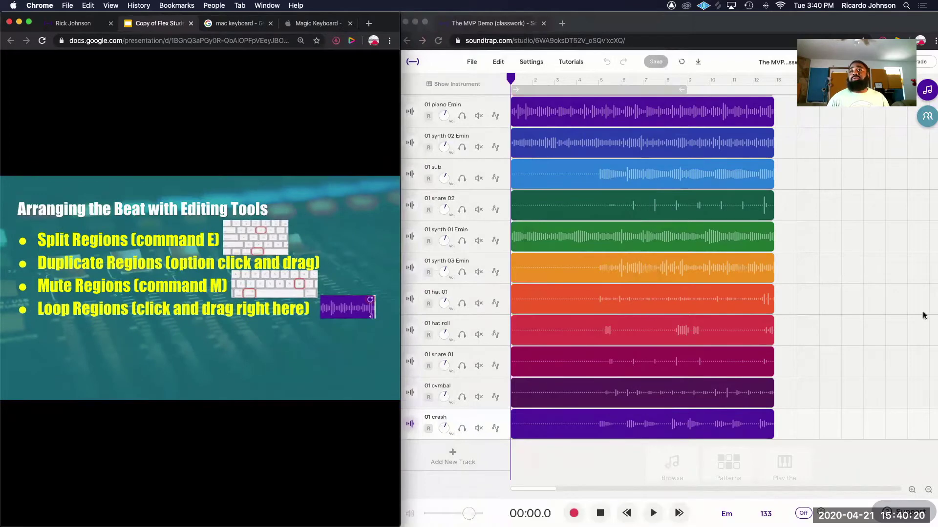
pyautogui.click(888, 314)
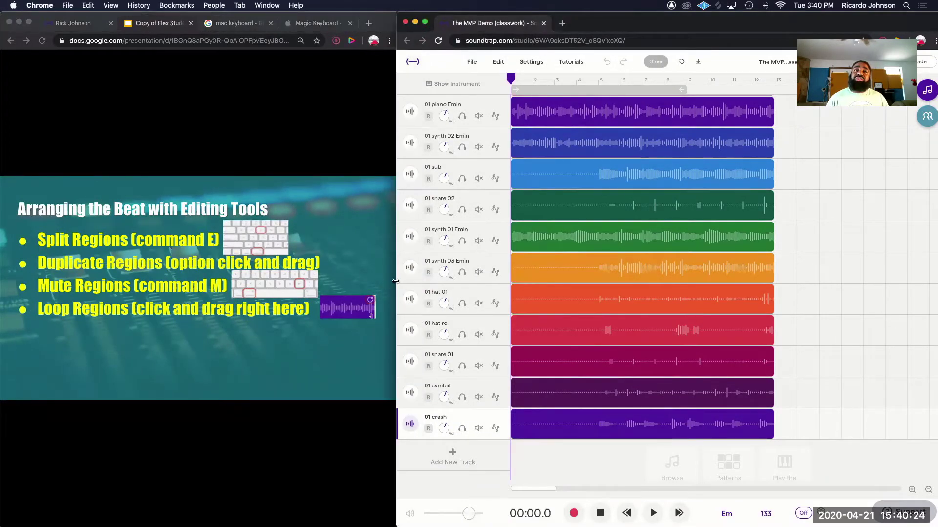
# - Expand Soundtrap to full screen, select all regions, and put the playhead at bar 5
pyautogui.moveTo(396, 283); pyautogui.dragTo(6, 168)
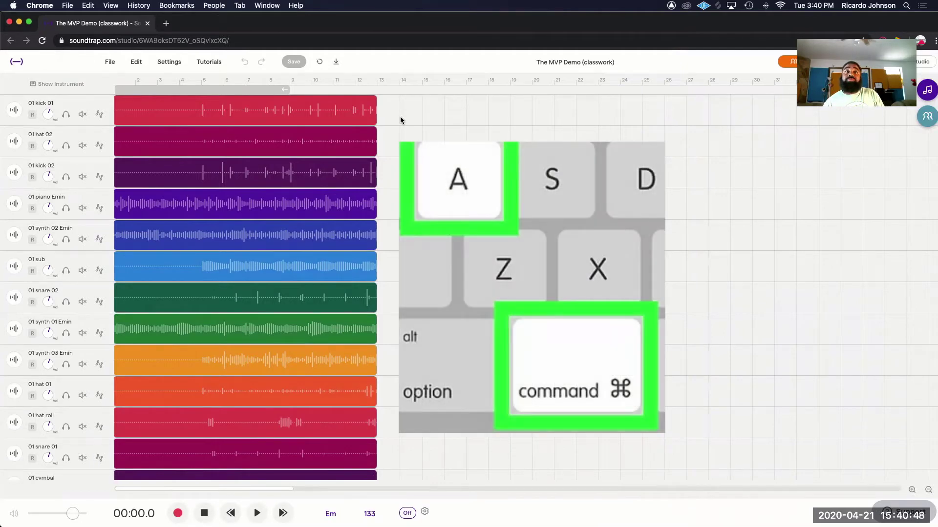
pyautogui.press('super+a')
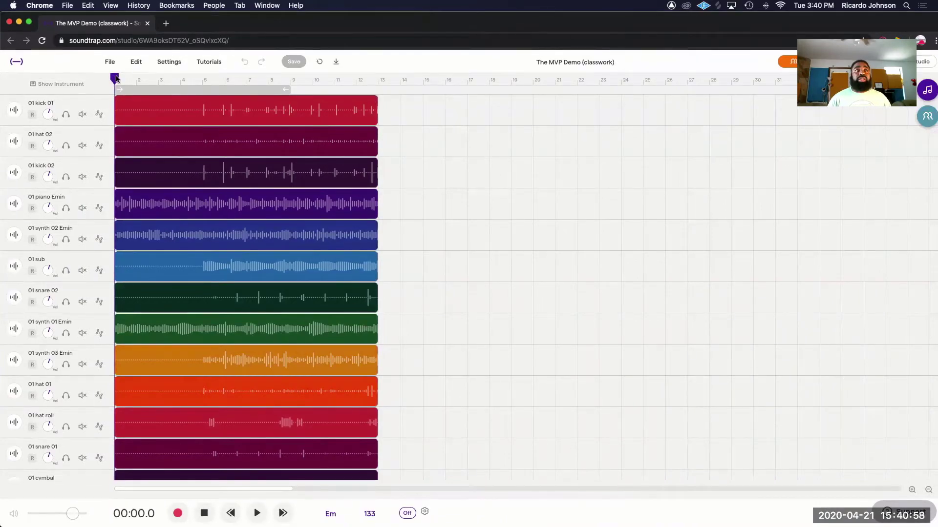
pyautogui.moveTo(113, 77); pyautogui.dragTo(200, 84)
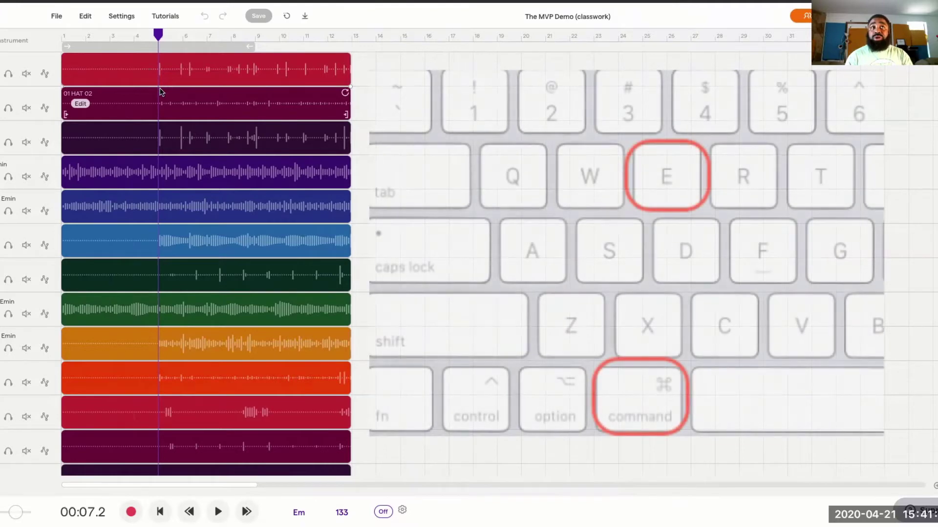
# - Split all regions at bar 5 with Cmd+E and select the post-intro regions
pyautogui.press('super+e')
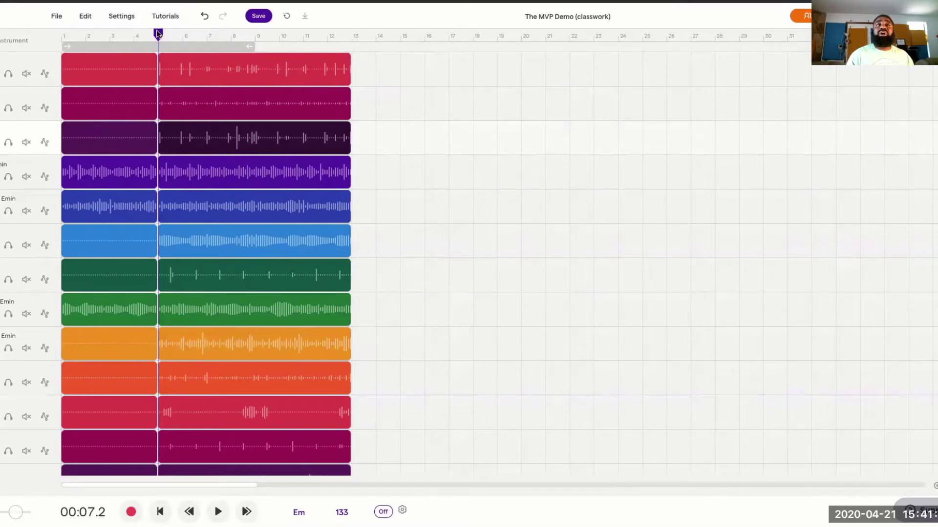
pyautogui.moveTo(172, 70)
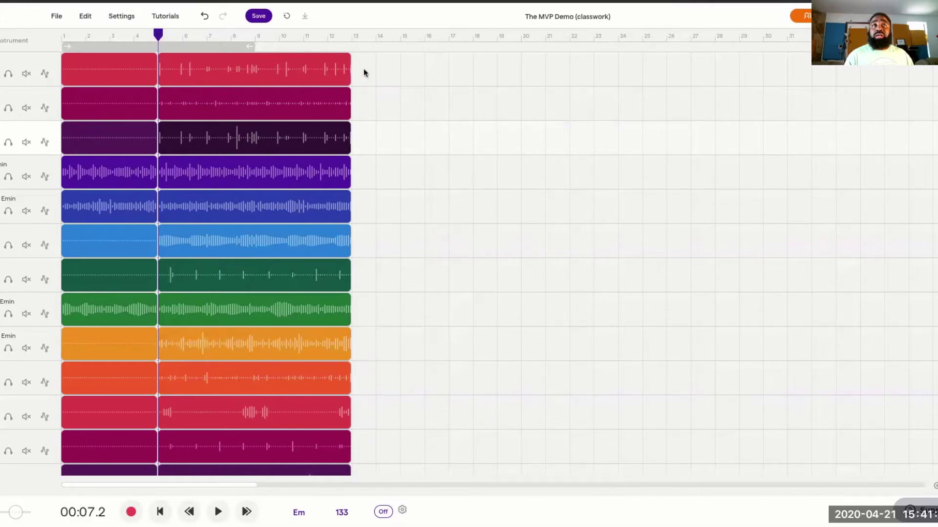
pyautogui.moveTo(365, 65); pyautogui.dragTo(275, 343)
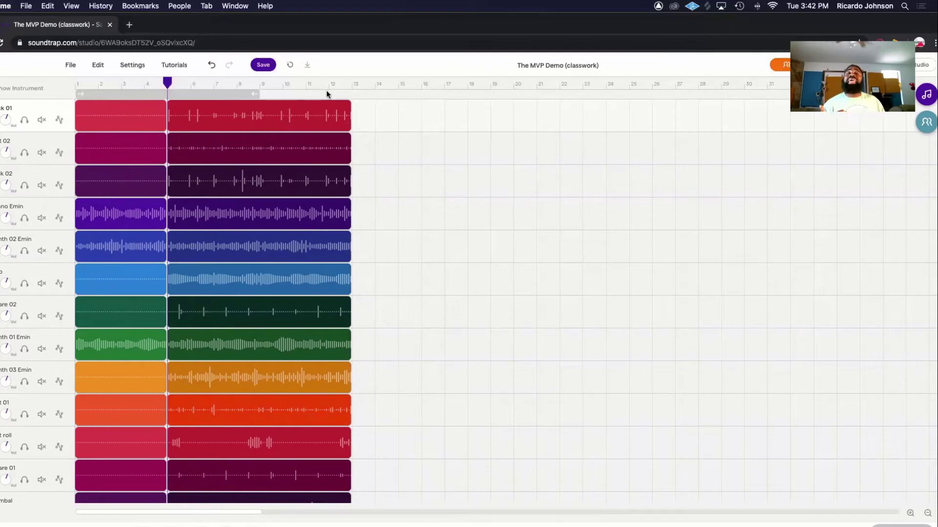
# - Loop the post-intro regions out to bar 25 and place the playhead at bar 13
pyautogui.moveTo(345, 103)
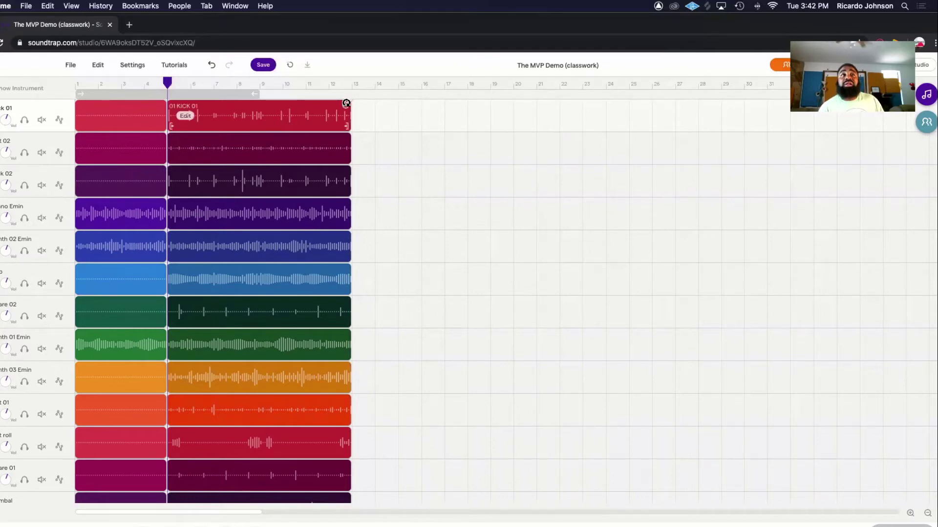
pyautogui.moveTo(345, 103); pyautogui.dragTo(618, 127)
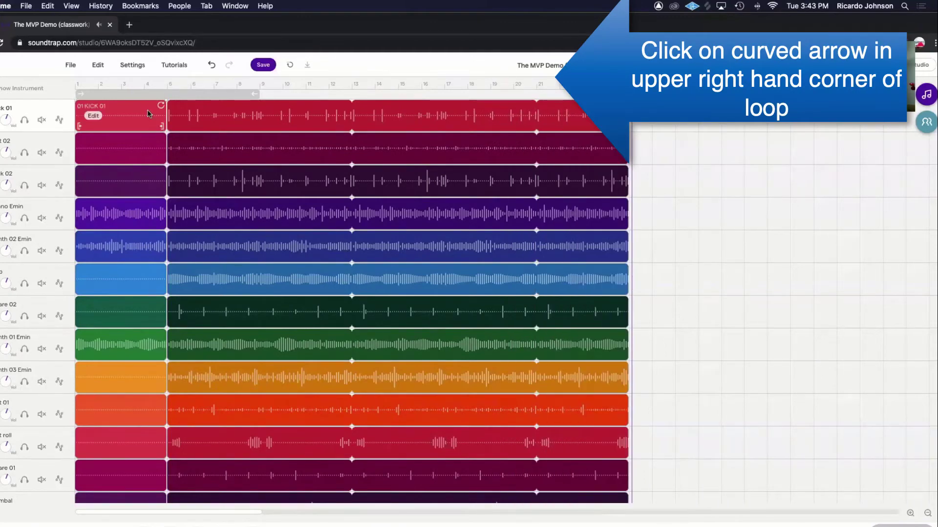
pyautogui.moveTo(333, 84); pyautogui.dragTo(351, 84)
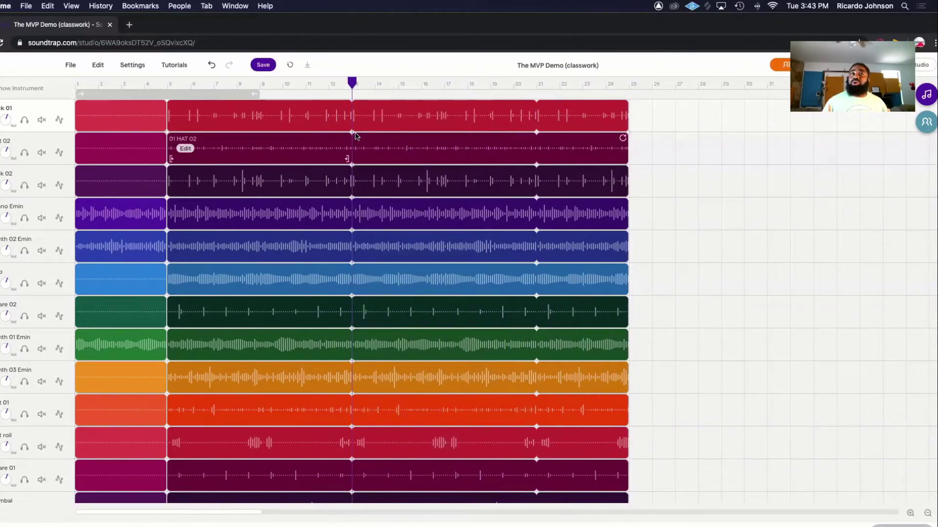
pyautogui.moveTo(640, 107); pyautogui.dragTo(351, 91)
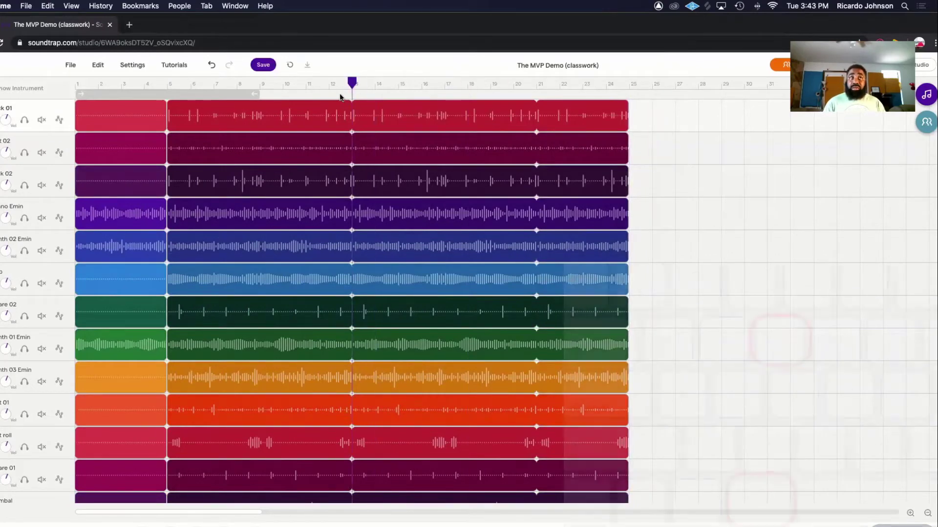
# - Split all tracks at bar 13, then split the bar 13–21 column at bar 17
pyautogui.press('super+e')
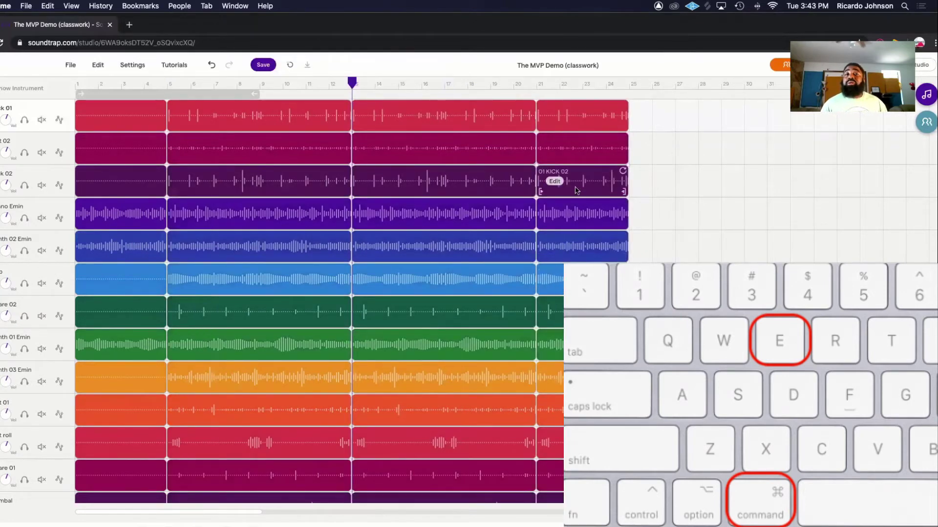
pyautogui.scroll(-3, 561, 467)
pyautogui.scroll(-1, 531, 472)
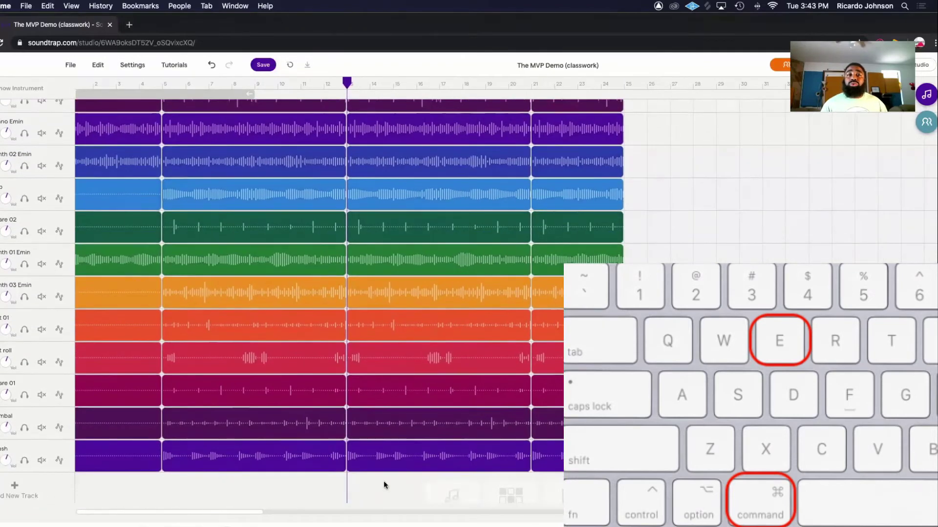
pyautogui.moveTo(372, 245); pyautogui.dragTo(371, 4)
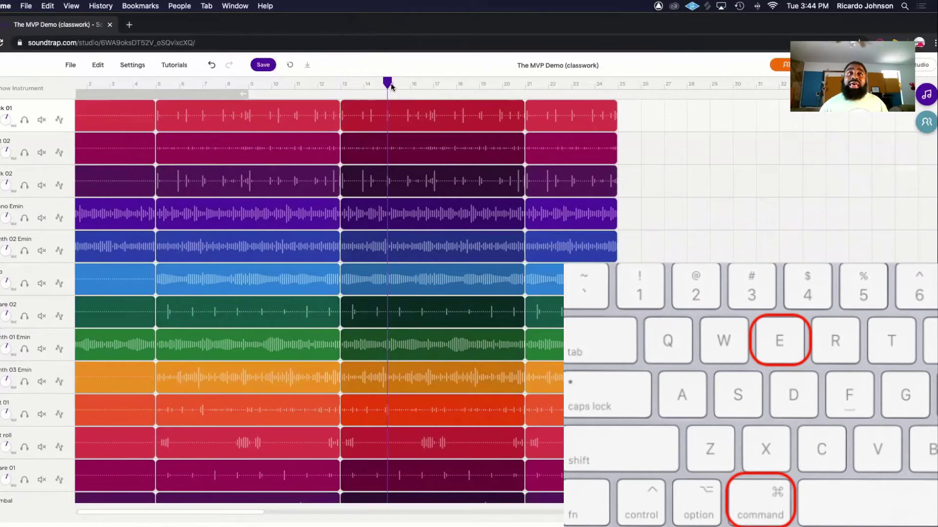
pyautogui.moveTo(391, 86); pyautogui.dragTo(424, 83)
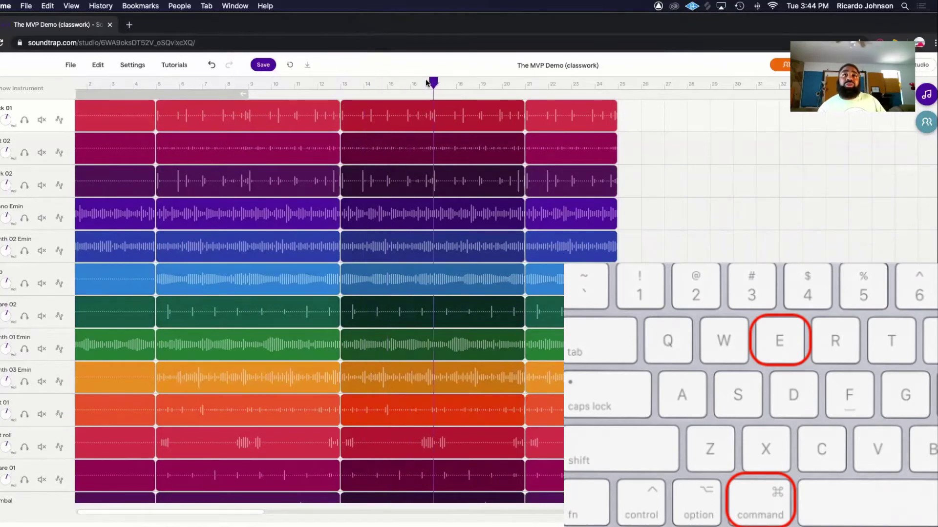
pyautogui.moveTo(472, 217)
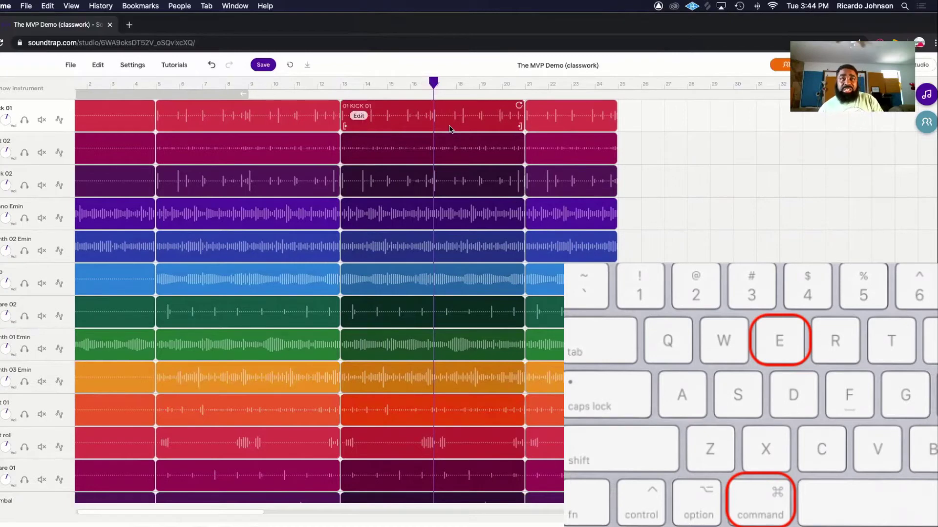
pyautogui.press('super+e')
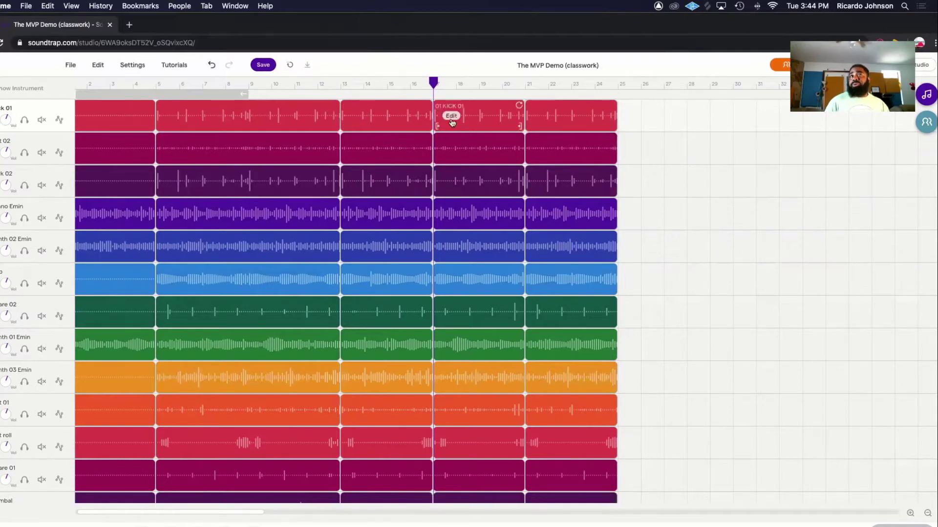
pyautogui.hscroll(-2, 488, 149)
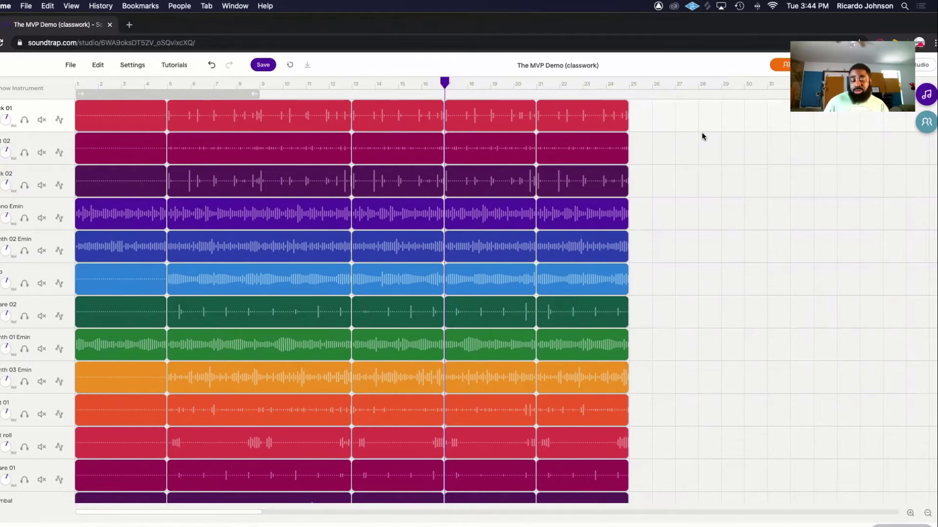
pyautogui.scroll(-3, 701, 132)
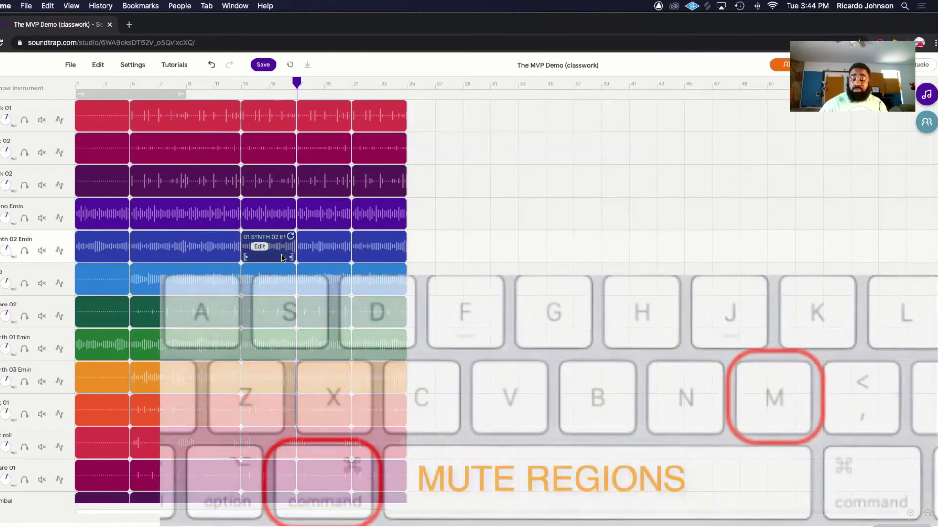
# - Mute the SYNTH 02 Emin and other middle-section synth regions, then start playback
pyautogui.press('super+m')
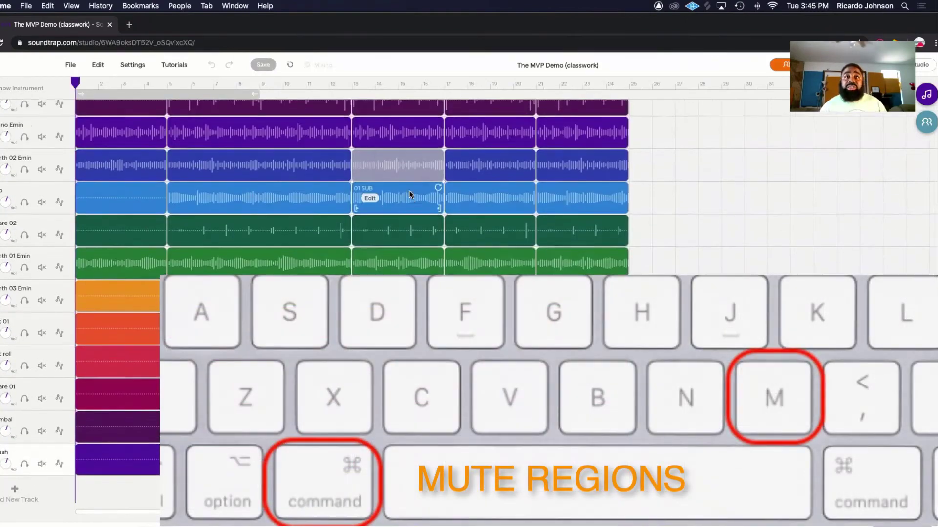
pyautogui.scroll(2, 410, 195)
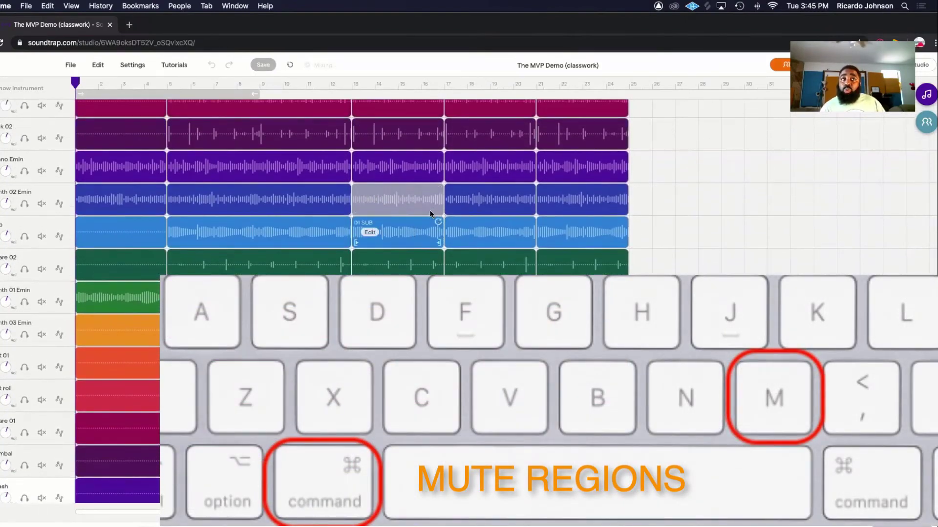
pyautogui.scroll(2, 417, 187)
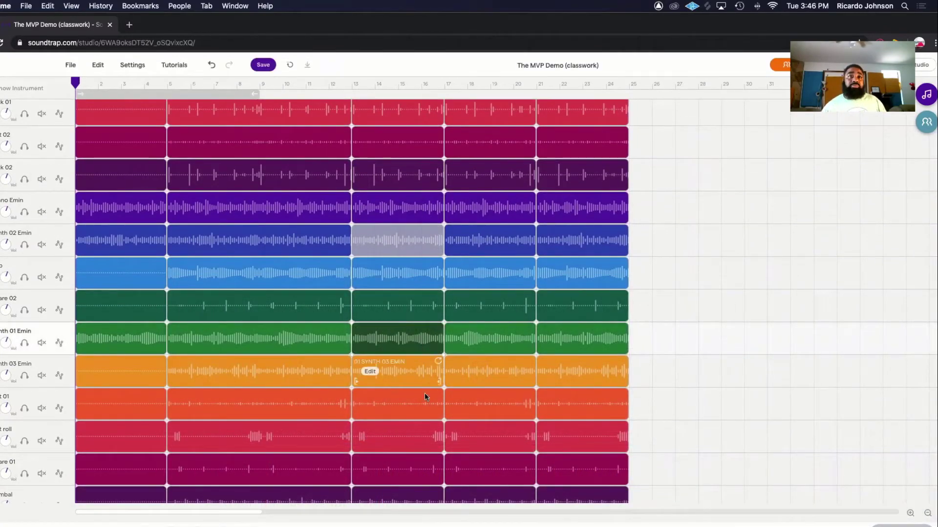
pyautogui.scroll(-1, 424, 391)
pyautogui.scroll(-2, 425, 395)
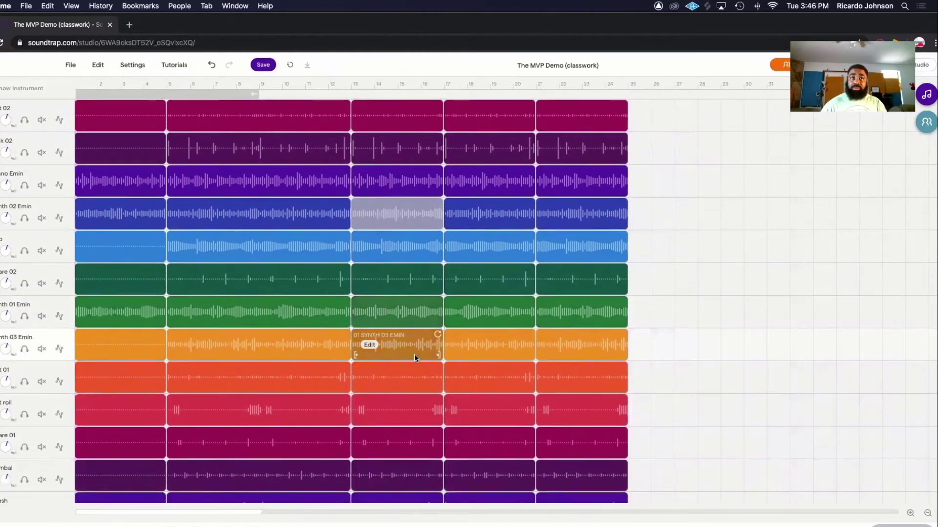
pyautogui.scroll(-8, 414, 354)
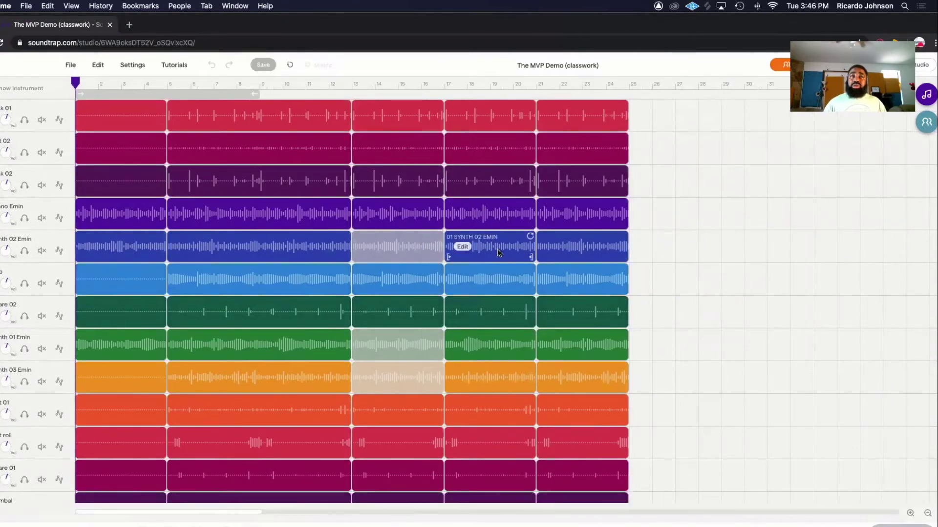
pyautogui.scroll(-5, 498, 252)
pyautogui.scroll(-3, 292, 135)
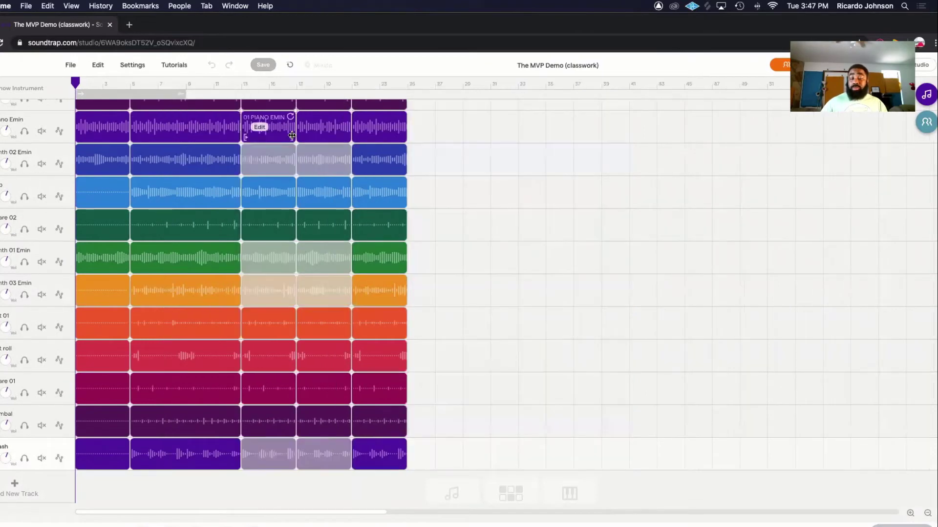
pyautogui.scroll(2, 292, 135)
pyautogui.press('space')
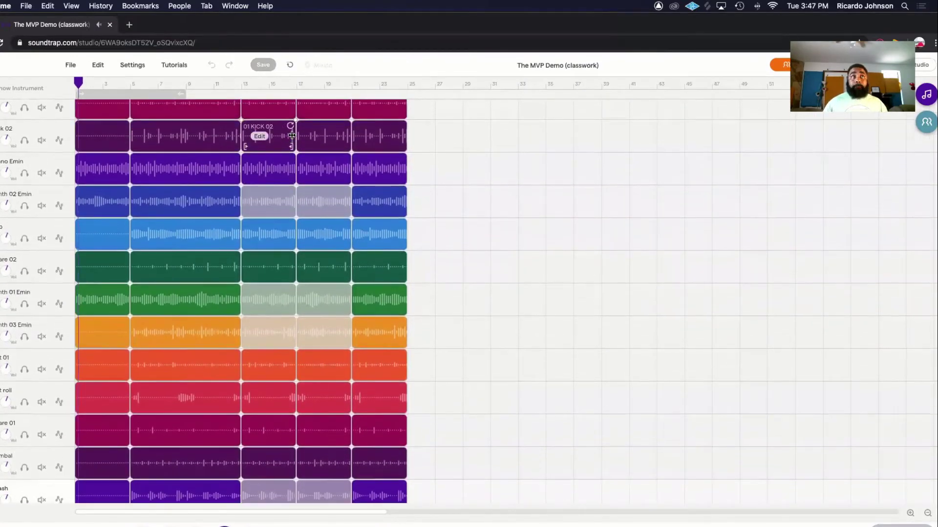
pyautogui.scroll(2, 291, 136)
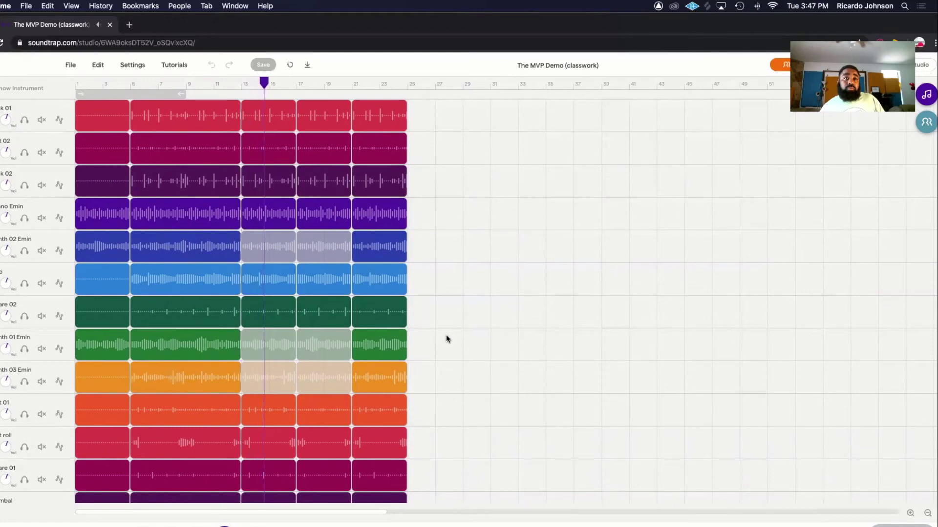
# - Listen through the muted bars 13–21, then stop playback back at the song start
pyautogui.scroll(-2, 446, 327)
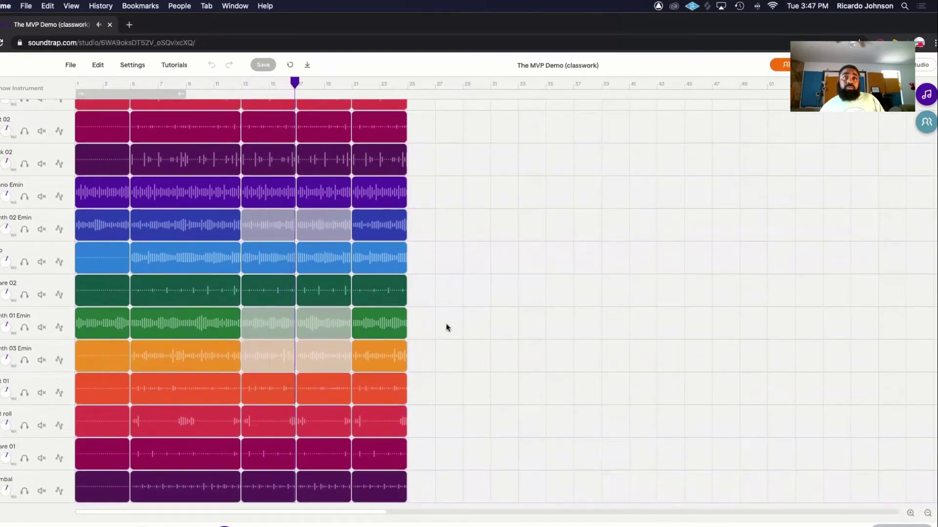
pyautogui.scroll(2, 446, 324)
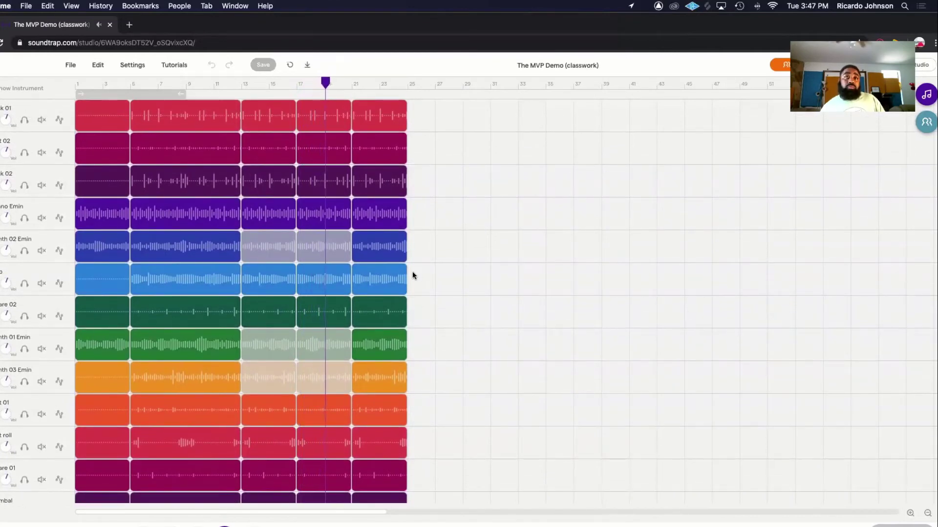
pyautogui.moveTo(391, 256)
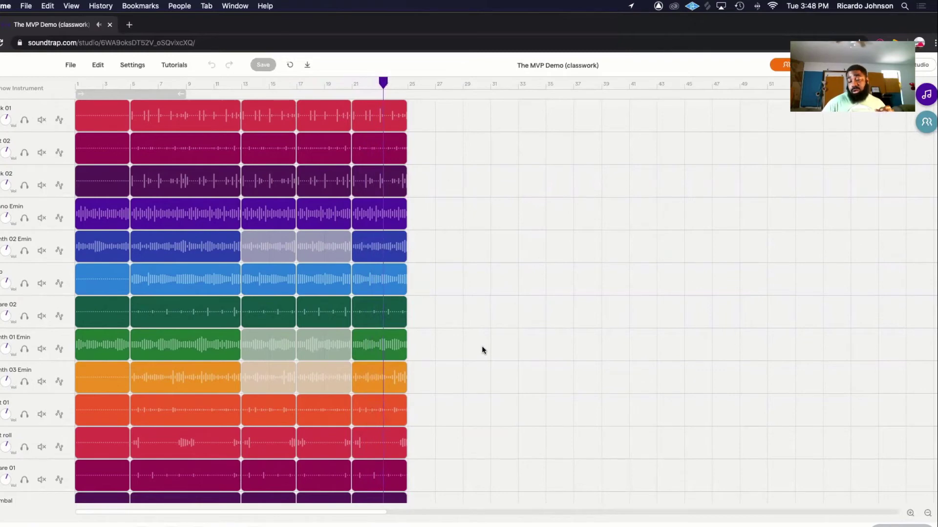
pyautogui.press('space')
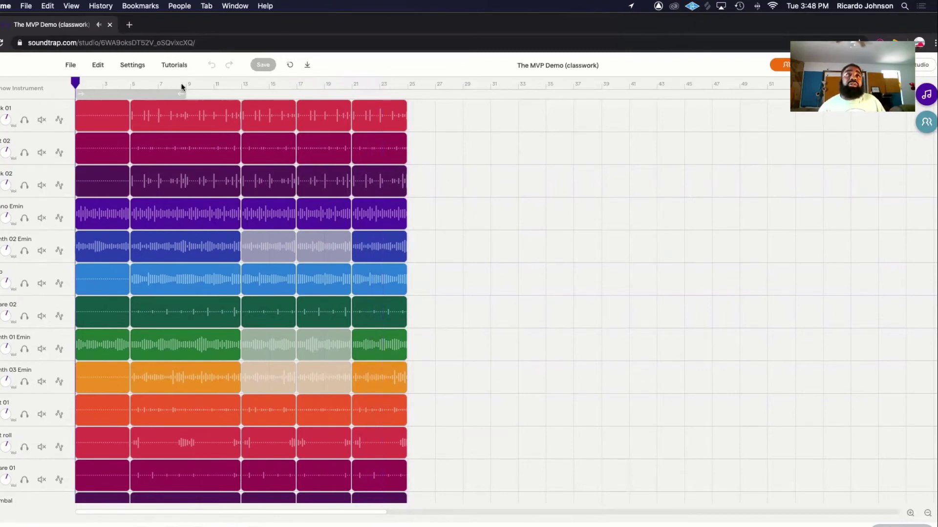
pyautogui.moveTo(364, 163)
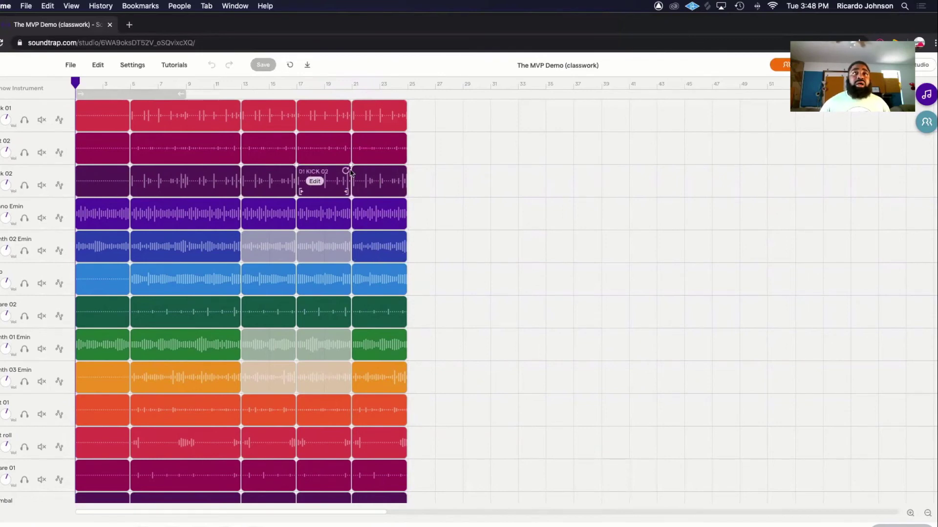
# - Zoom in with Cmd+Right Arrow and scroll the timeline to show bars 8–27
pyautogui.moveTo(345, 118)
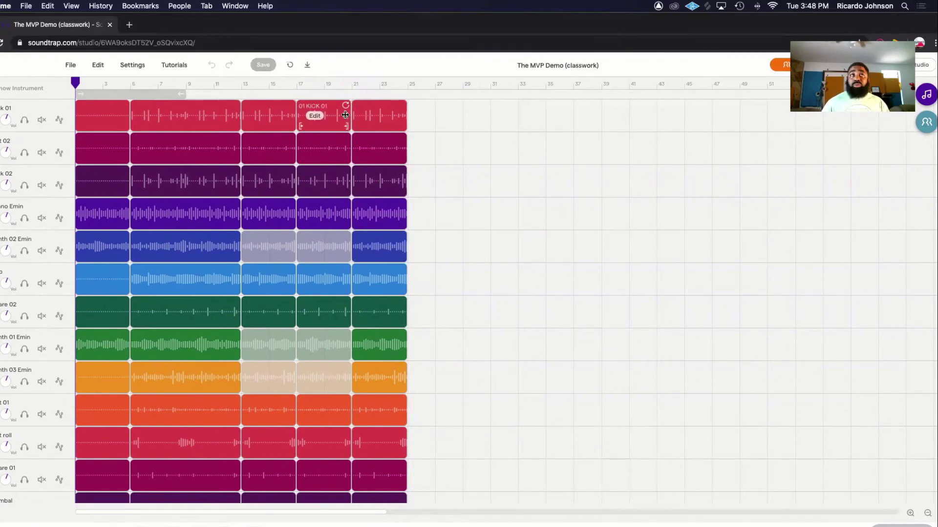
pyautogui.press('super+Right')
pyautogui.press('super+Right')
pyautogui.moveTo(457, 204)
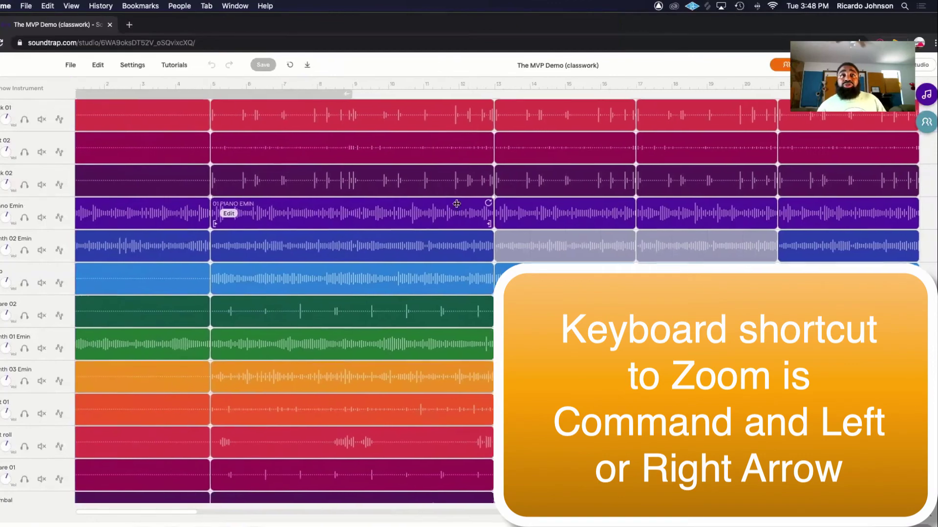
pyautogui.hscroll(10, 456, 204)
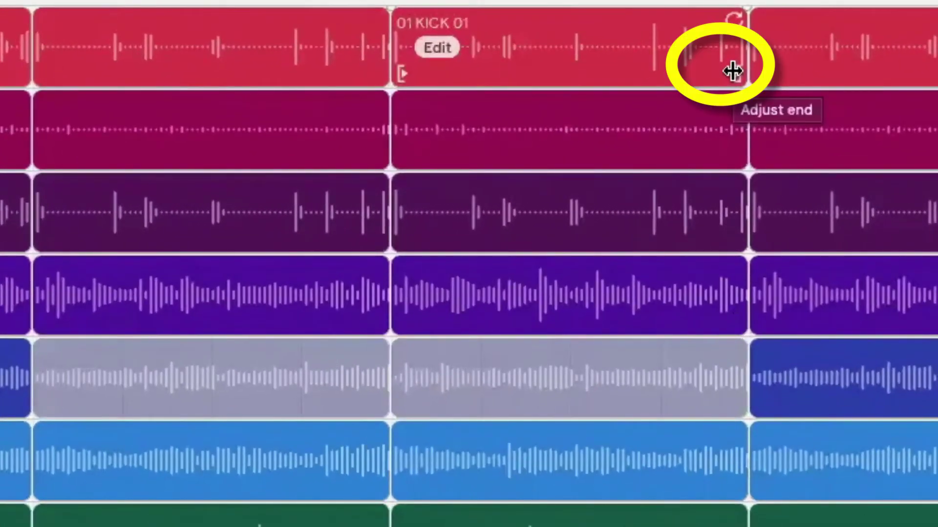
# - Trim the third section's region ends for a gap, keep 01 KICK 01 full-length, and delete regions past bar 21
pyautogui.click(733, 72)
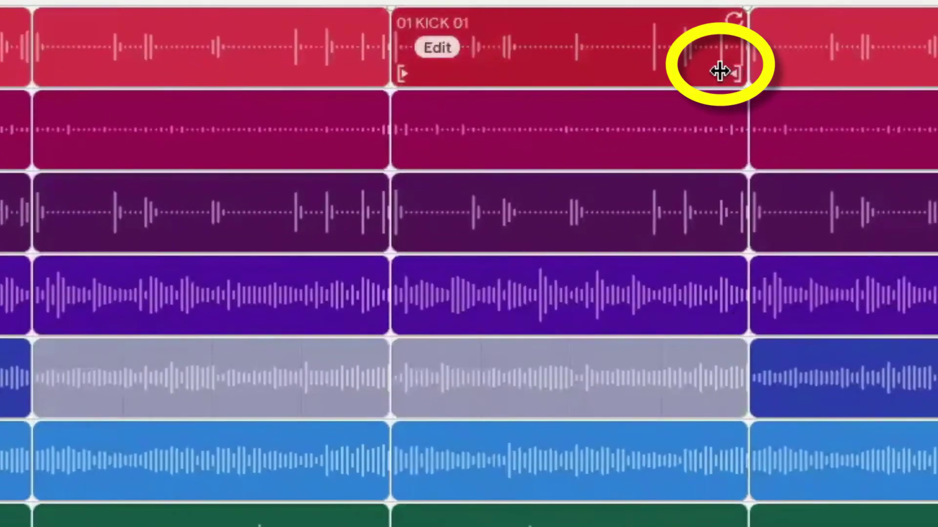
pyautogui.moveTo(714, 72)
pyautogui.mouseDown()
pyautogui.moveTo(581, 71)
pyautogui.moveTo(732, 72)
pyautogui.moveTo(714, 72)
pyautogui.mouseUp()
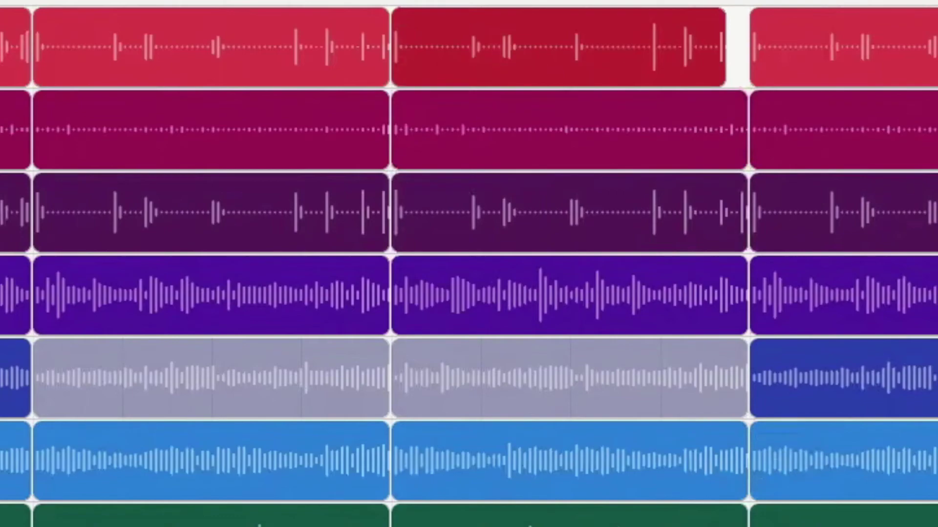
pyautogui.scroll(-10, 469, 264)
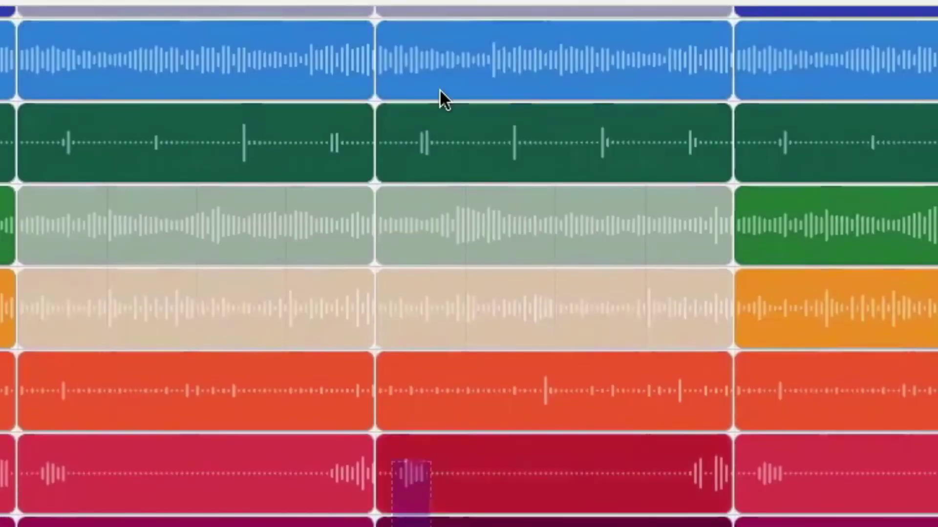
pyautogui.scroll(10, 440, 98)
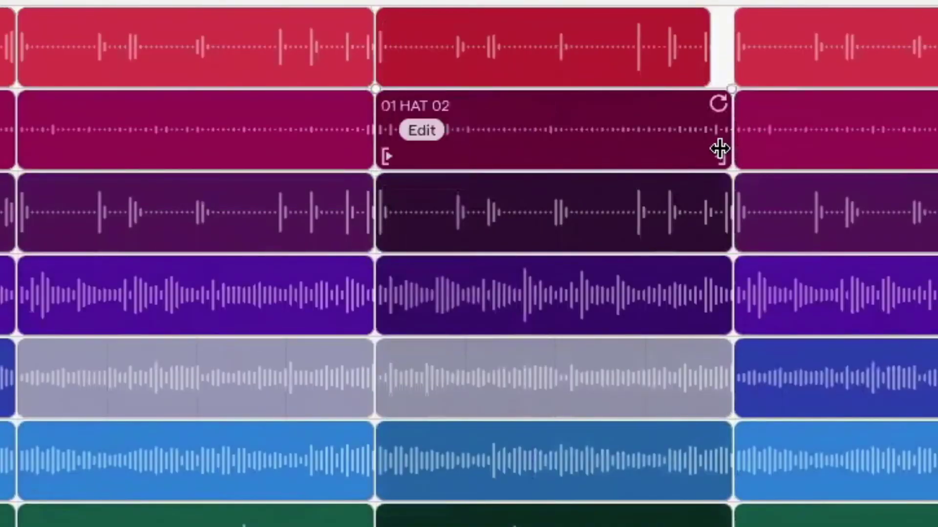
pyautogui.moveTo(719, 149); pyautogui.dragTo(697, 149)
pyautogui.click(704, 55)
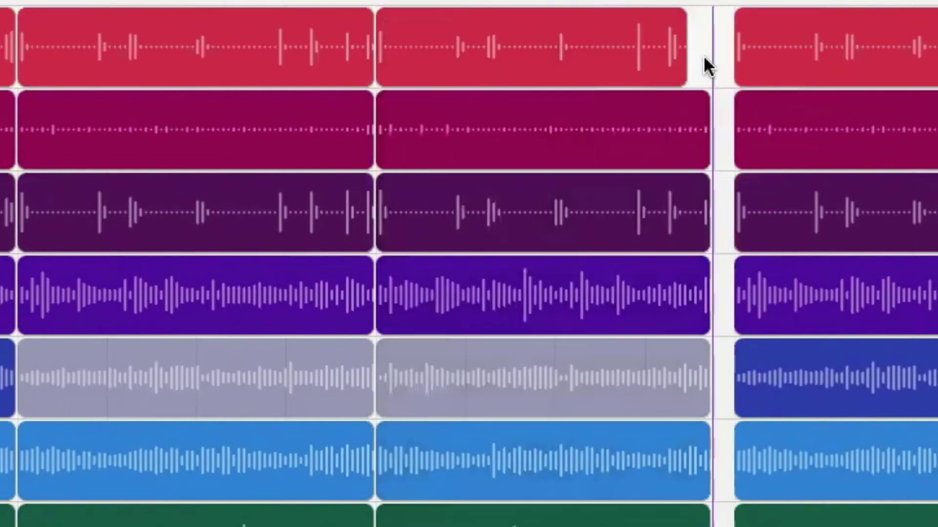
pyautogui.moveTo(690, 68); pyautogui.dragTo(722, 66)
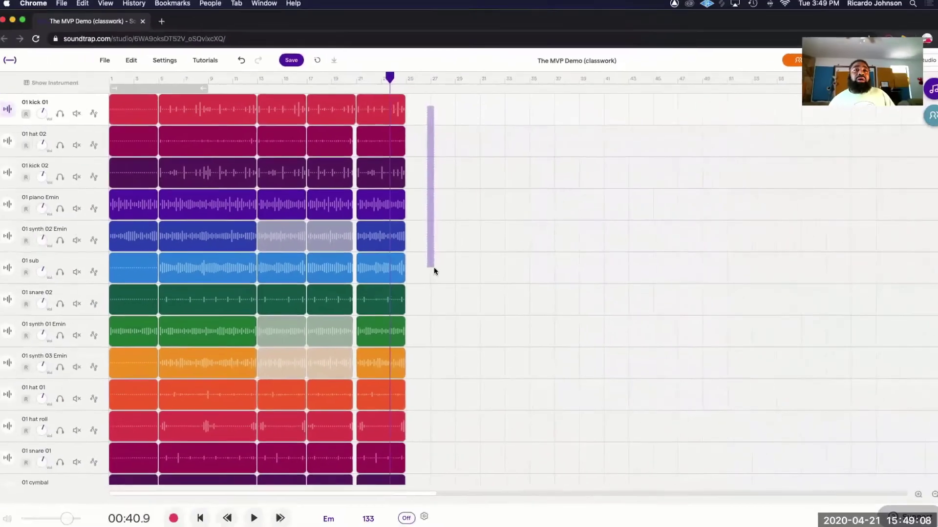
pyautogui.moveTo(434, 270); pyautogui.dragTo(394, 283)
pyautogui.press('BackSpace')
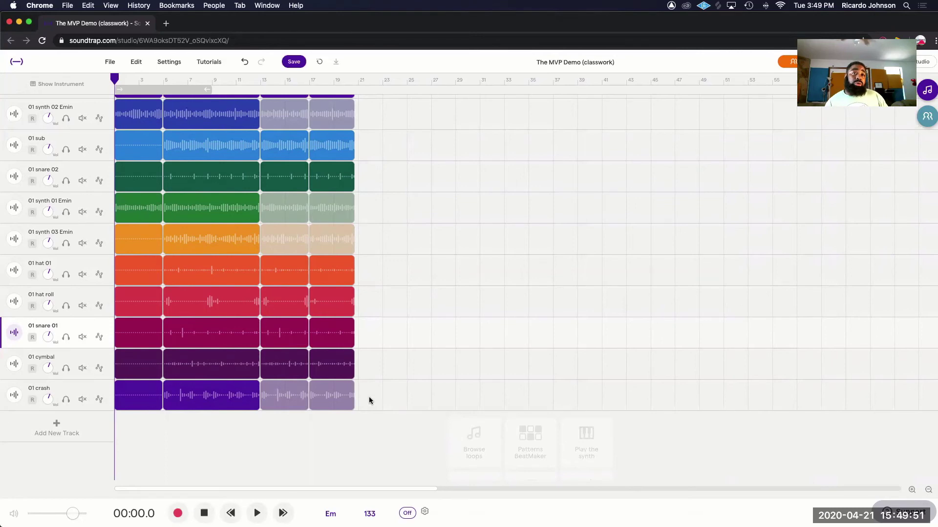
# - Copy the bar 5–21 regions on every track so the copy starts at bar 21
pyautogui.moveTo(372, 393); pyautogui.dragTo(169, 101)
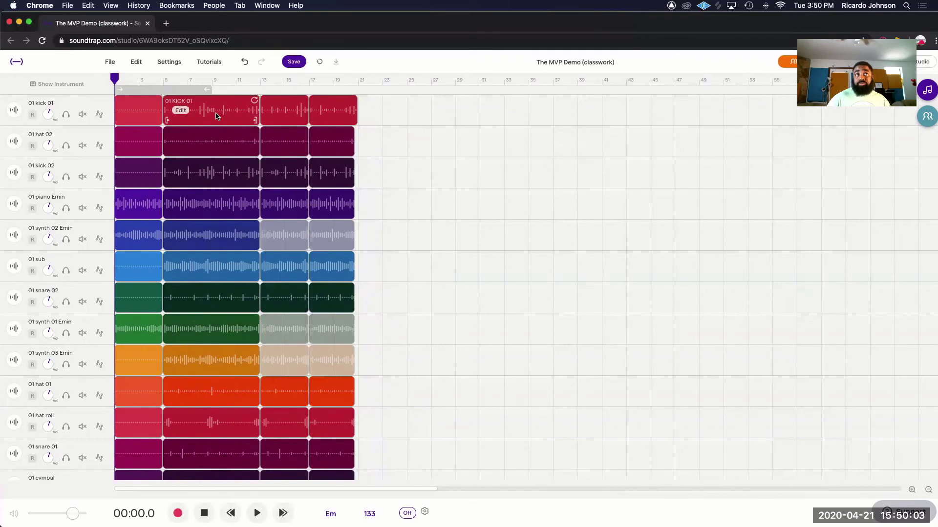
pyautogui.moveTo(216, 115); pyautogui.dragTo(404, 120)
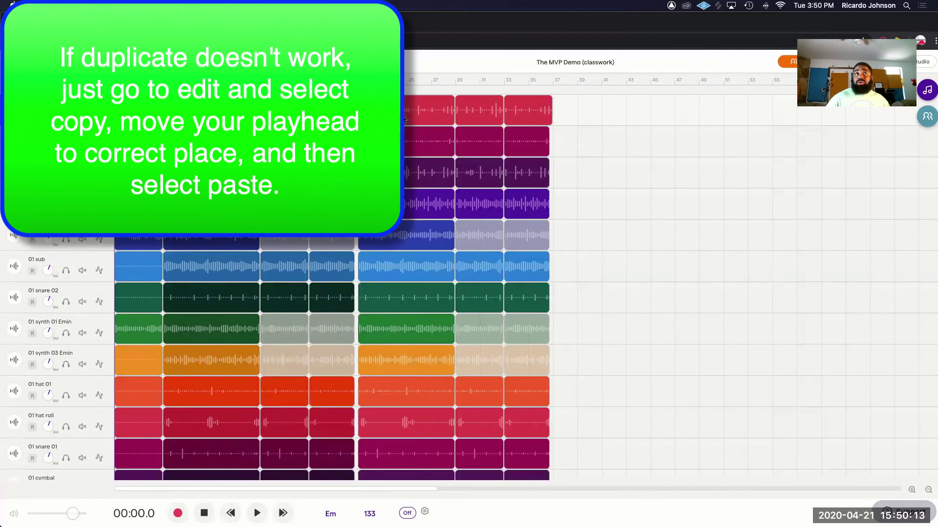